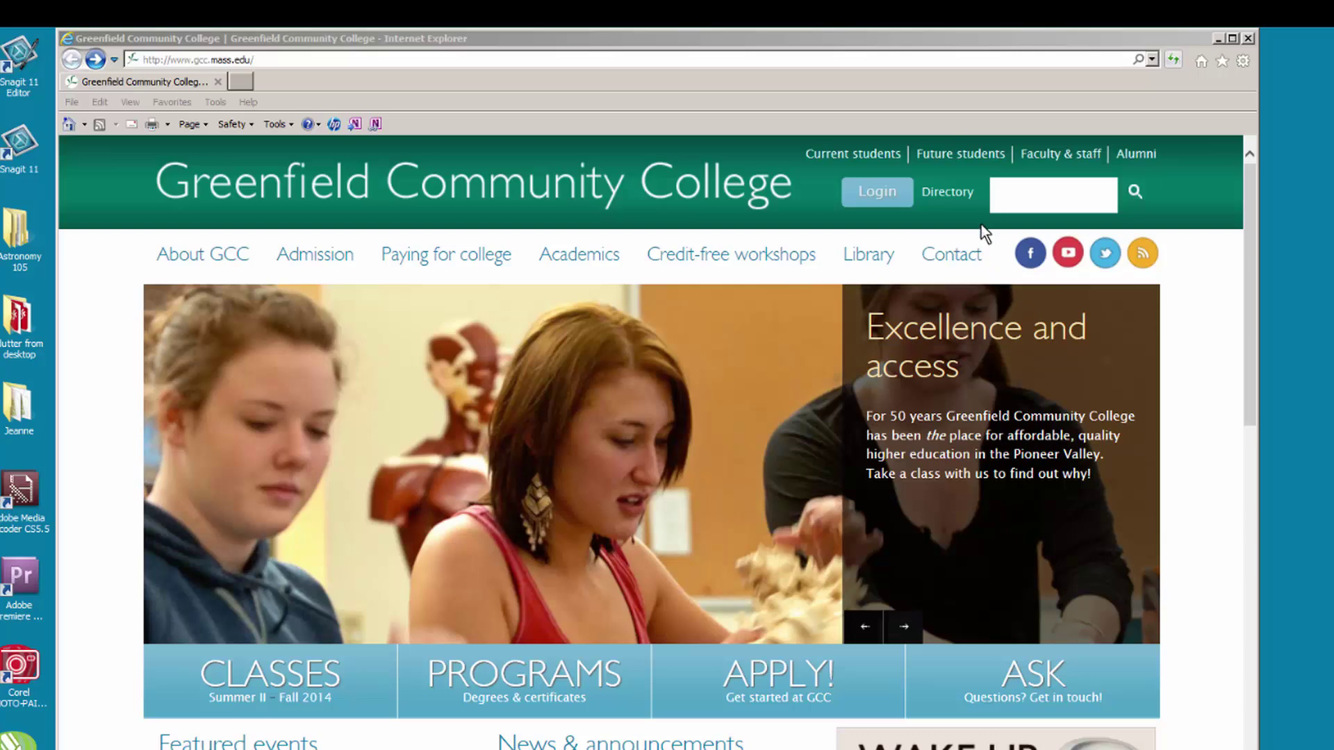
- Open the new-students checklist PDF from Future students' Important Documents section
click(973, 164)
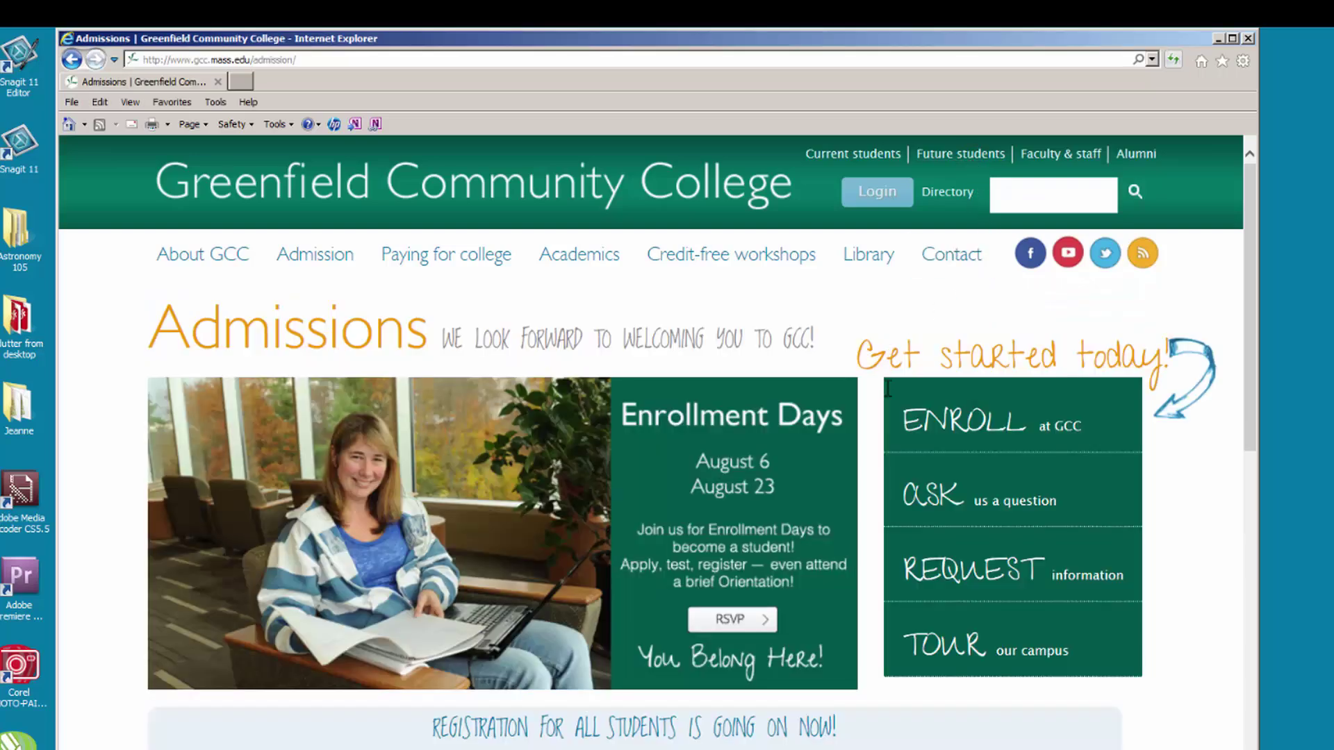
scroll(876, 464, down, 2)
scroll(876, 463, down, 7)
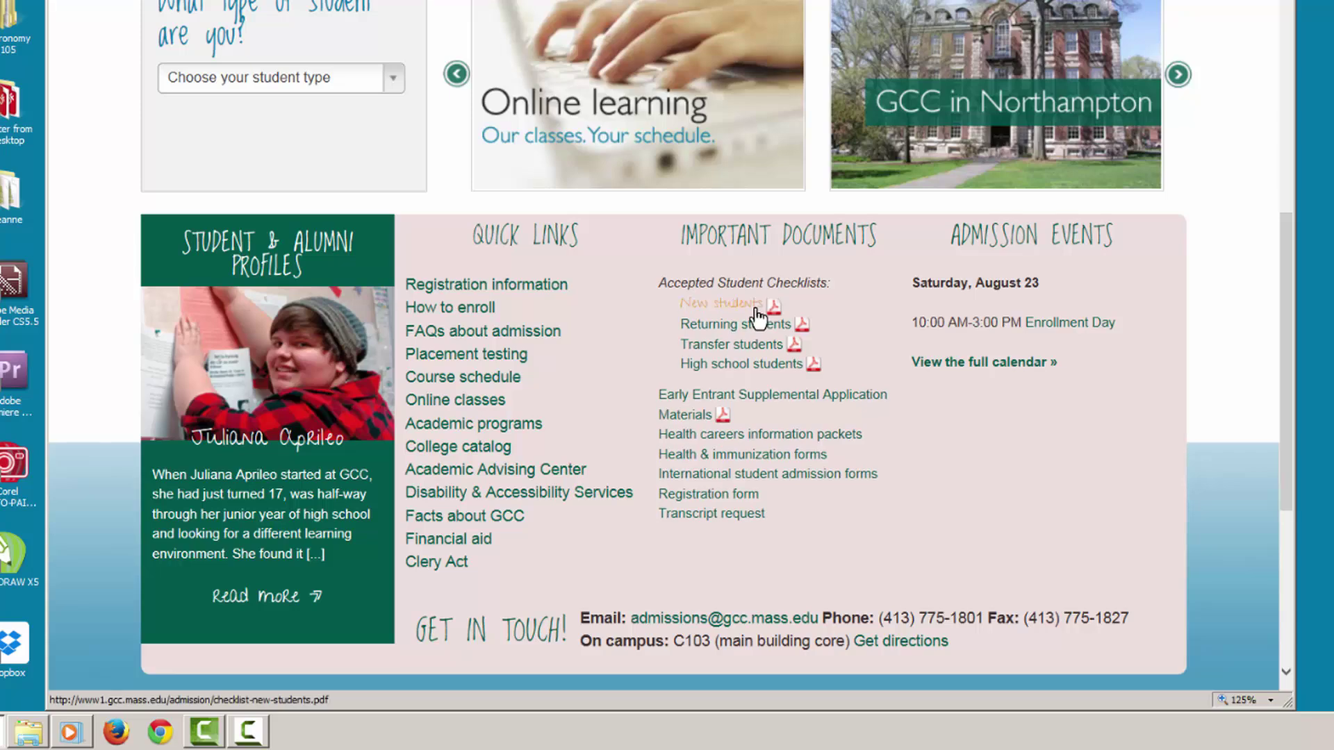
click(756, 311)
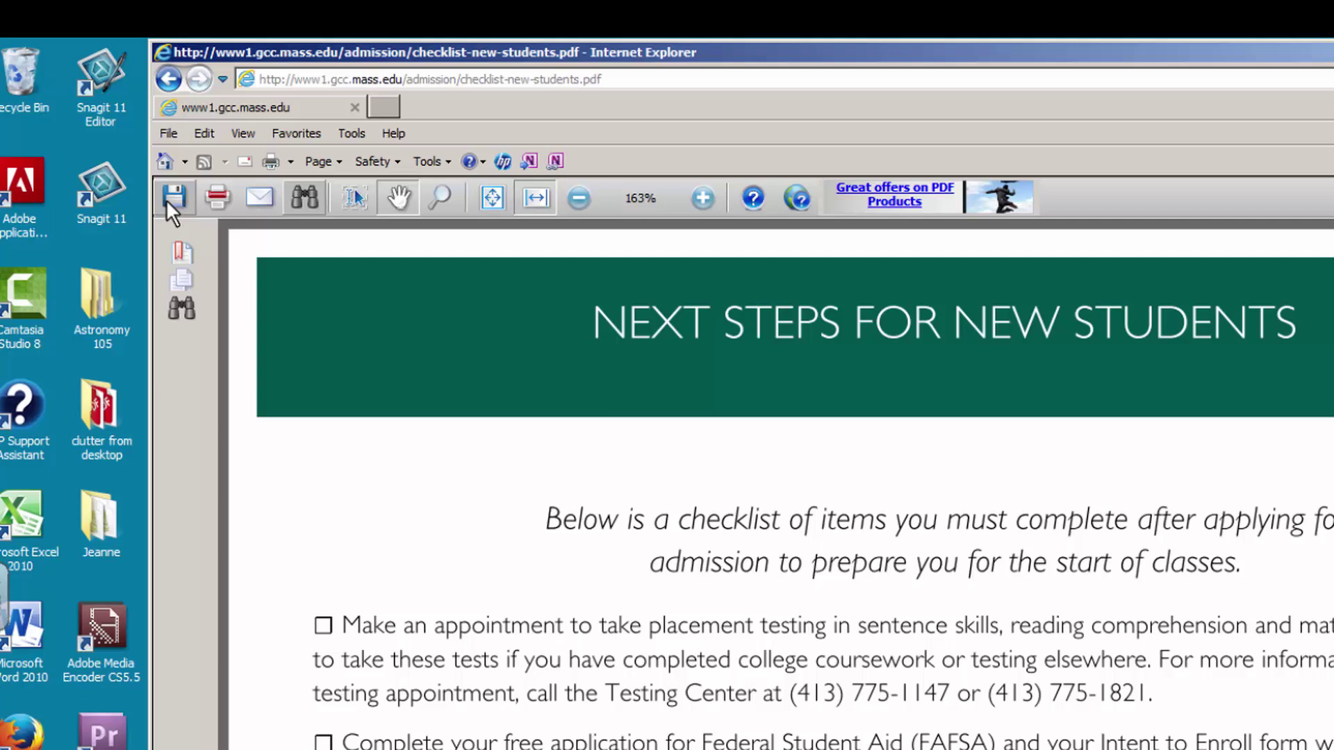
- Save a copy of the PDF, choosing the College Info folder on Video E (E:)
click(167, 200)
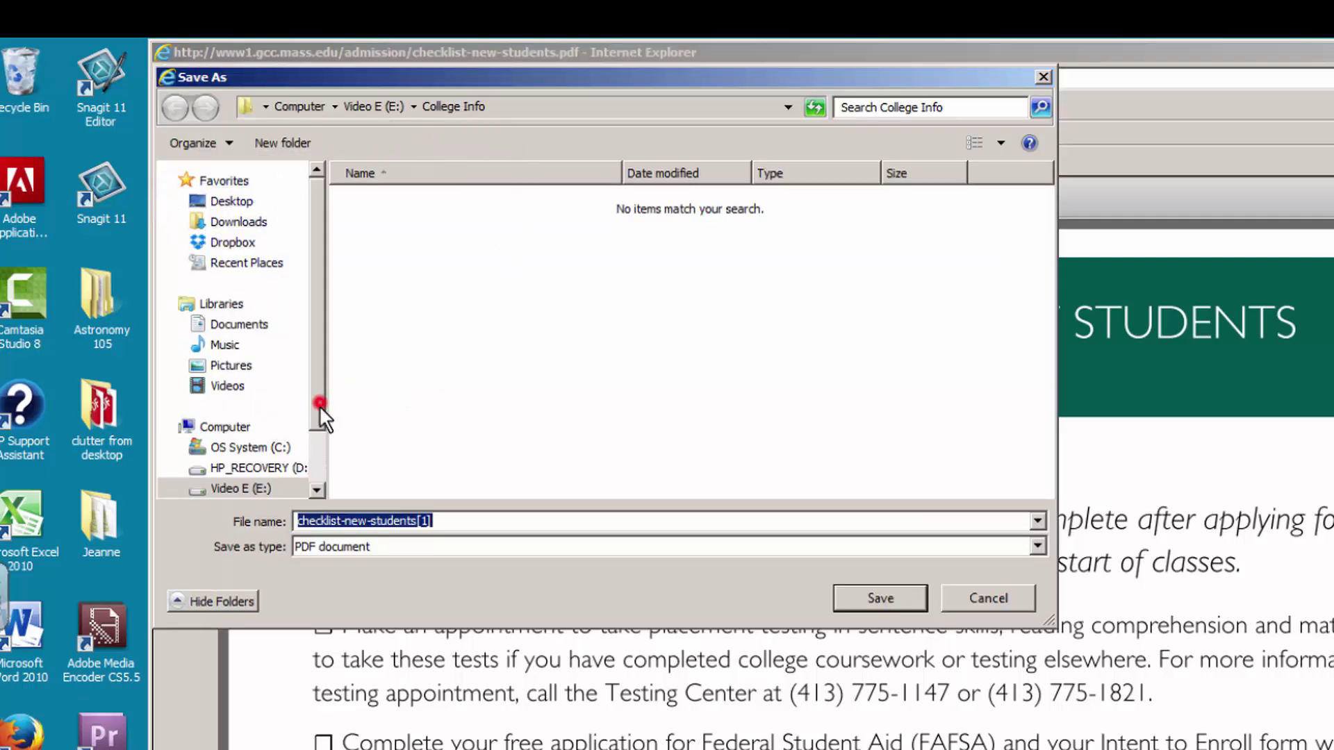
drag(319, 402, 318, 457)
click(243, 417)
click(409, 253)
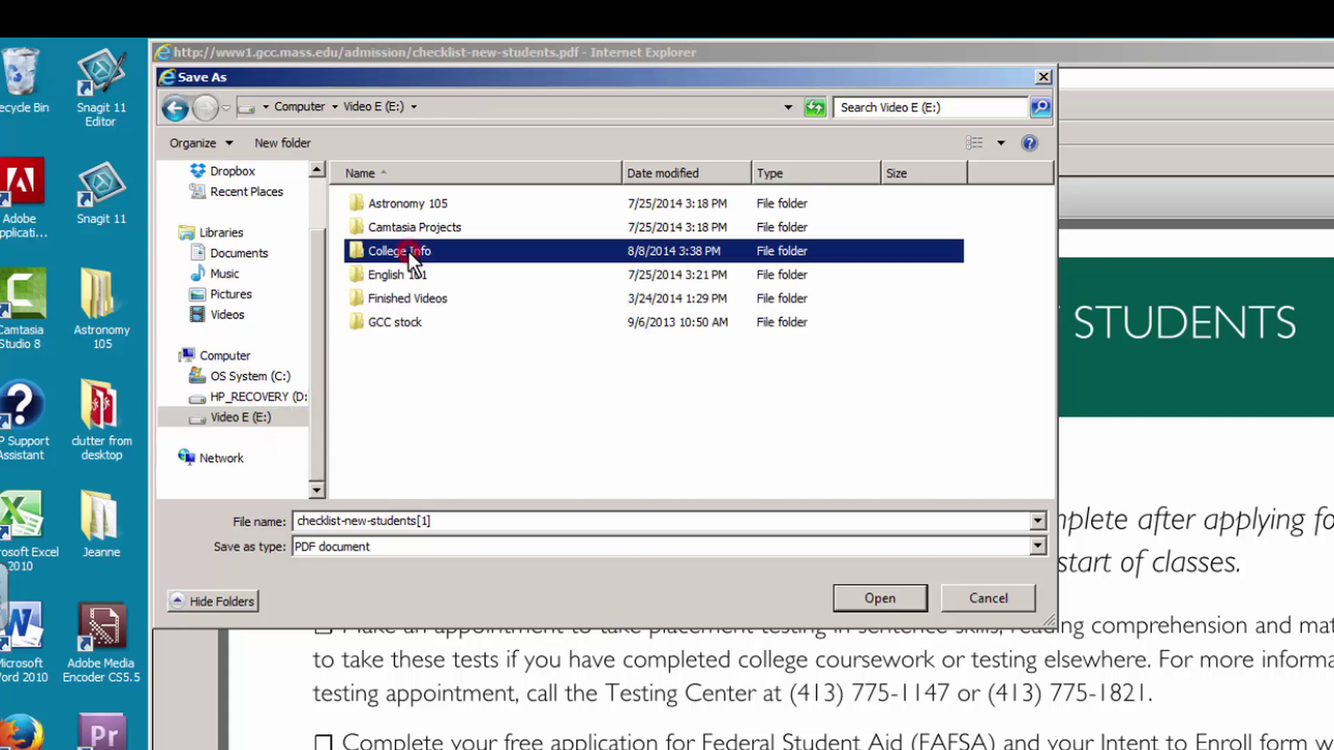
click(360, 247)
double_click(359, 246)
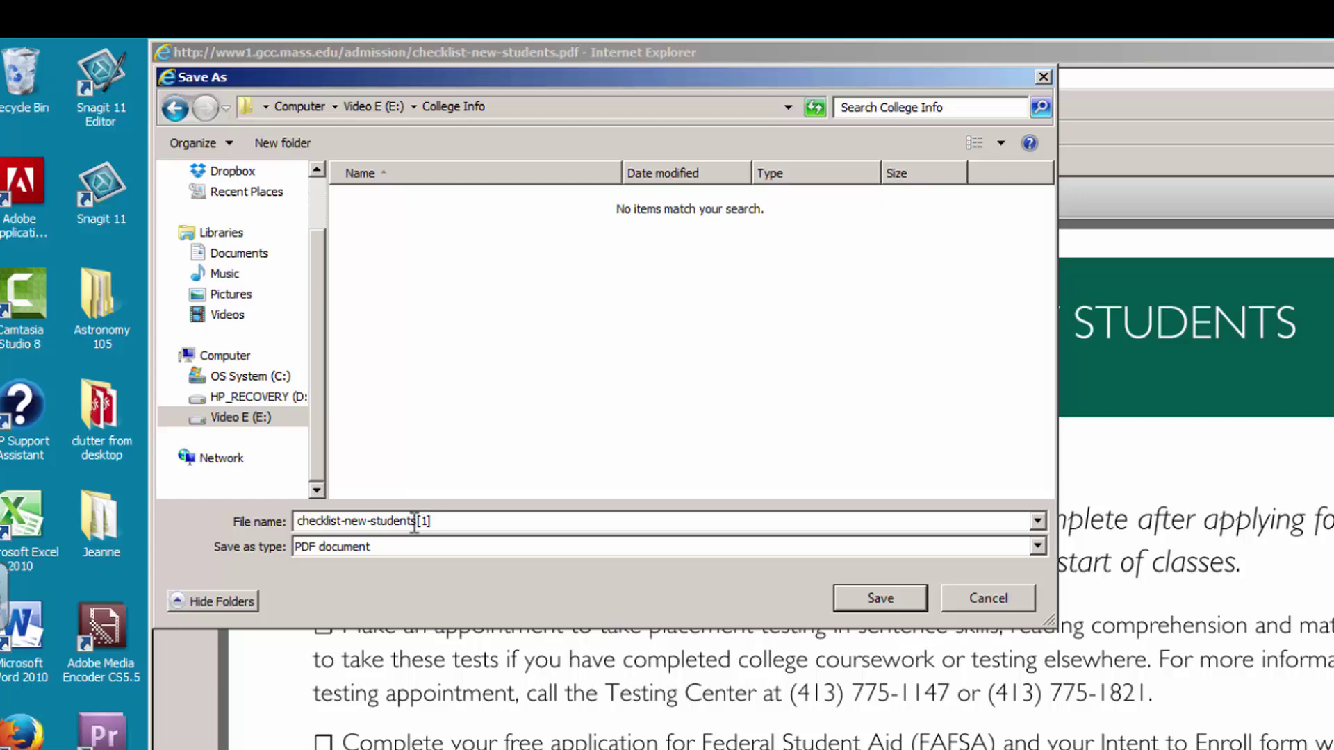
- Name the file 'My List', save it, and close Internet Explorer with all tabs
double_click(402, 521)
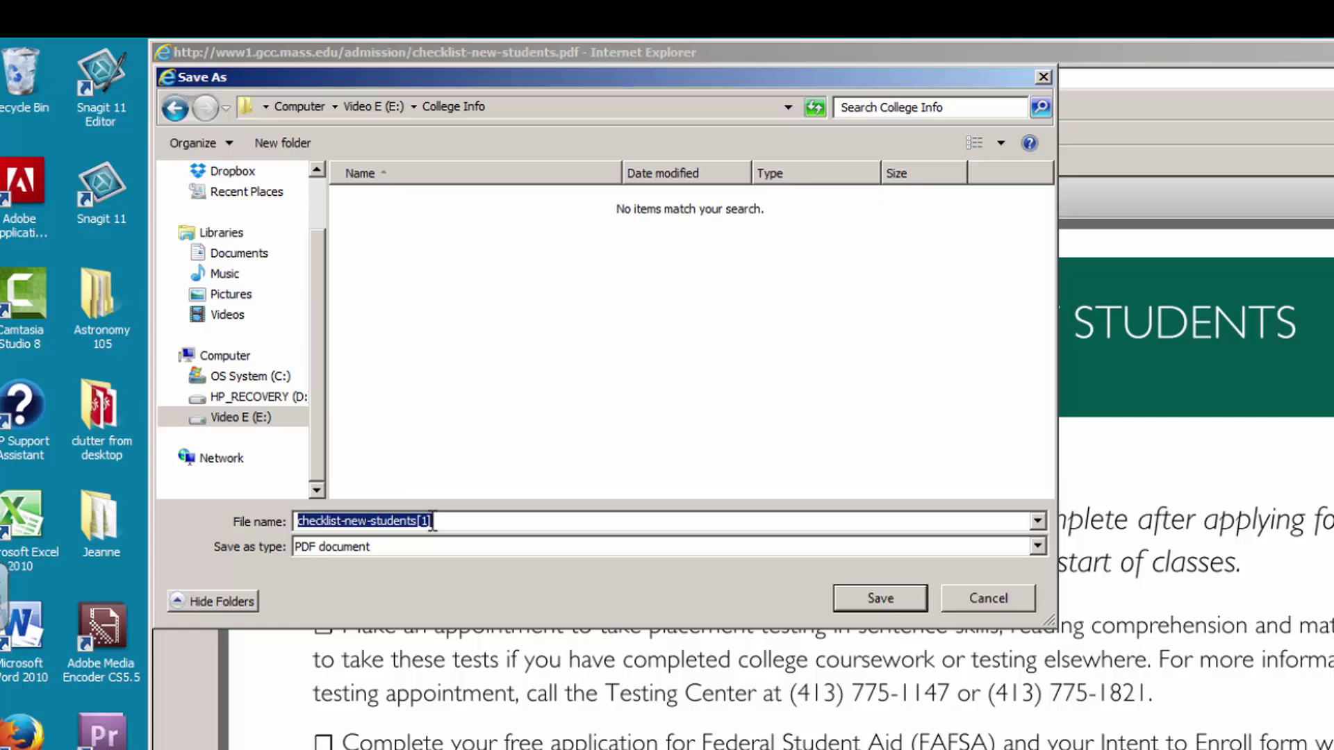
text(My List)
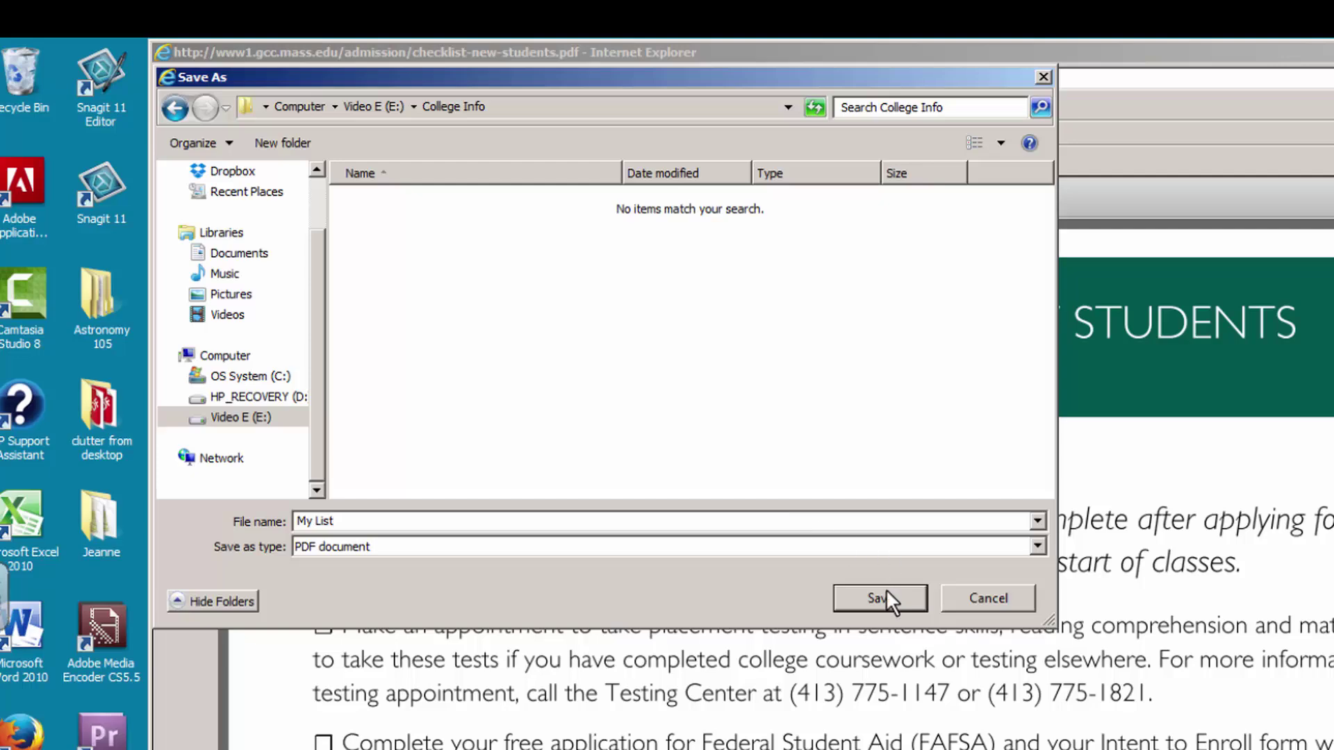
click(885, 589)
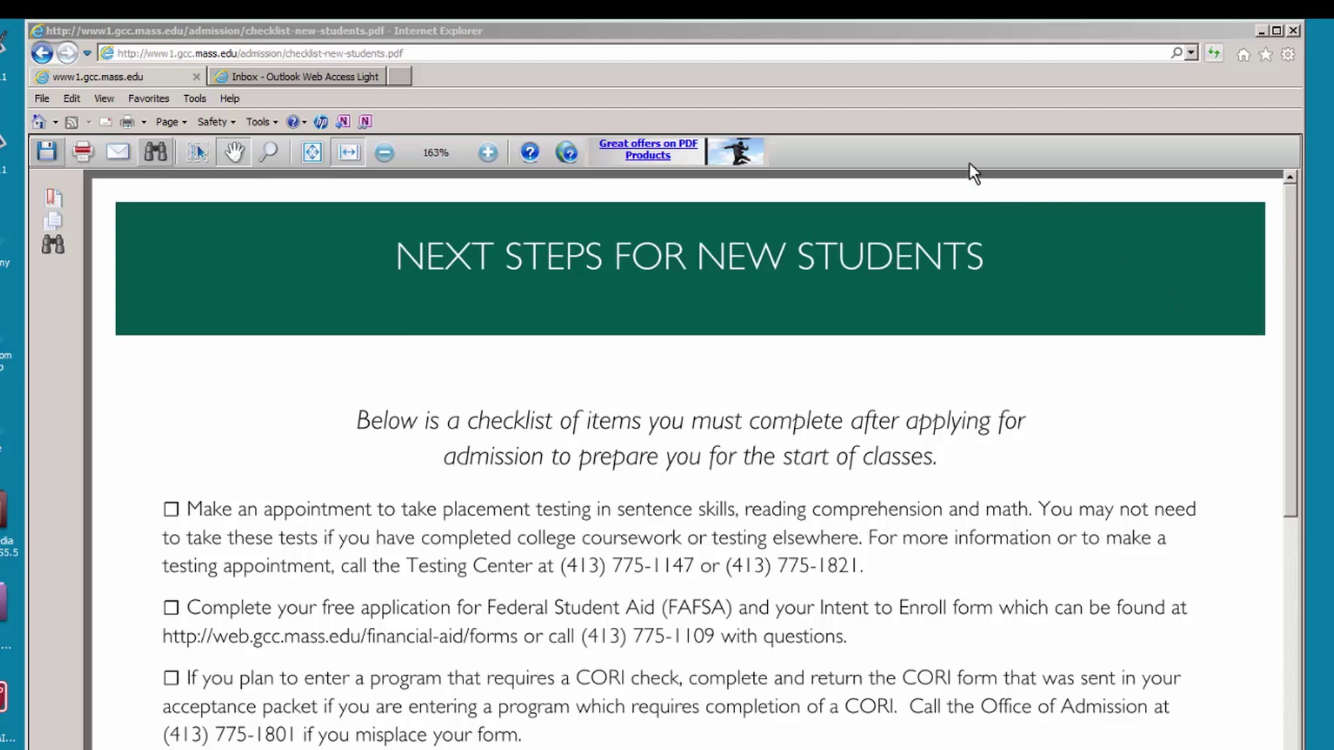
click(1292, 32)
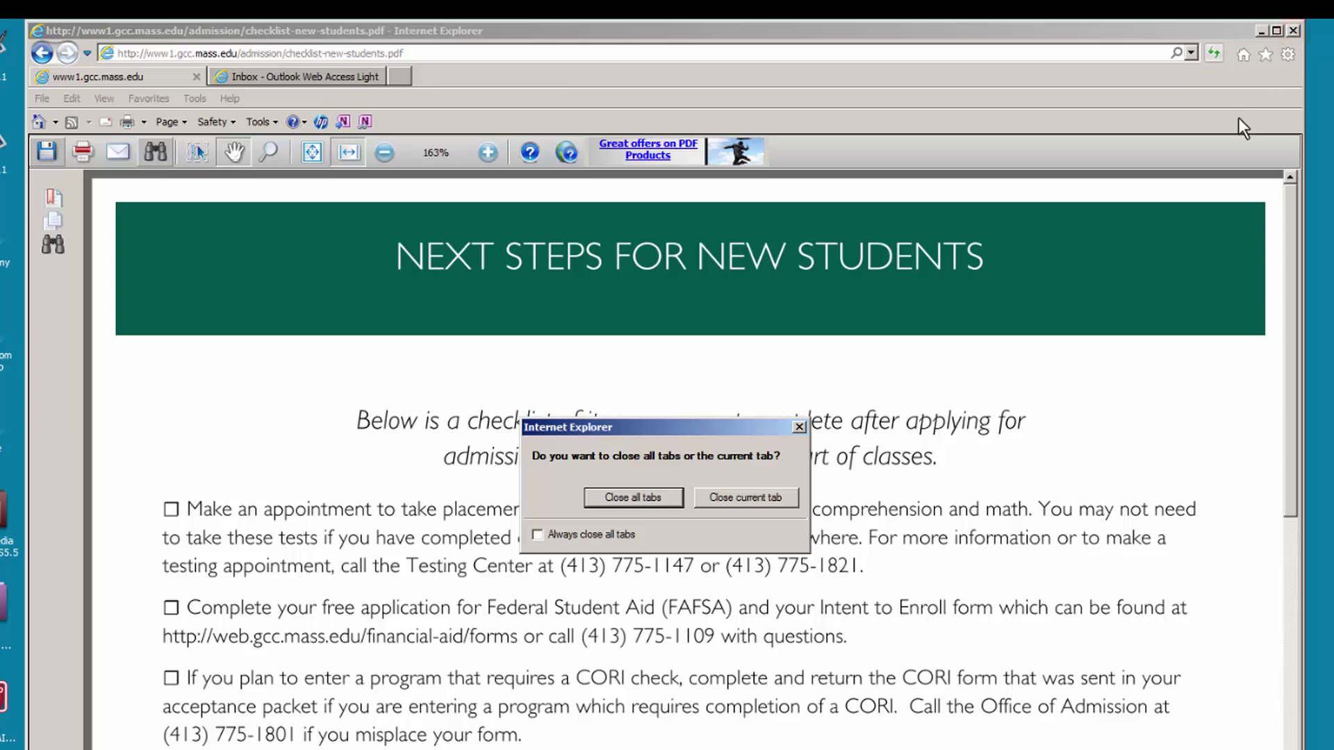
click(647, 498)
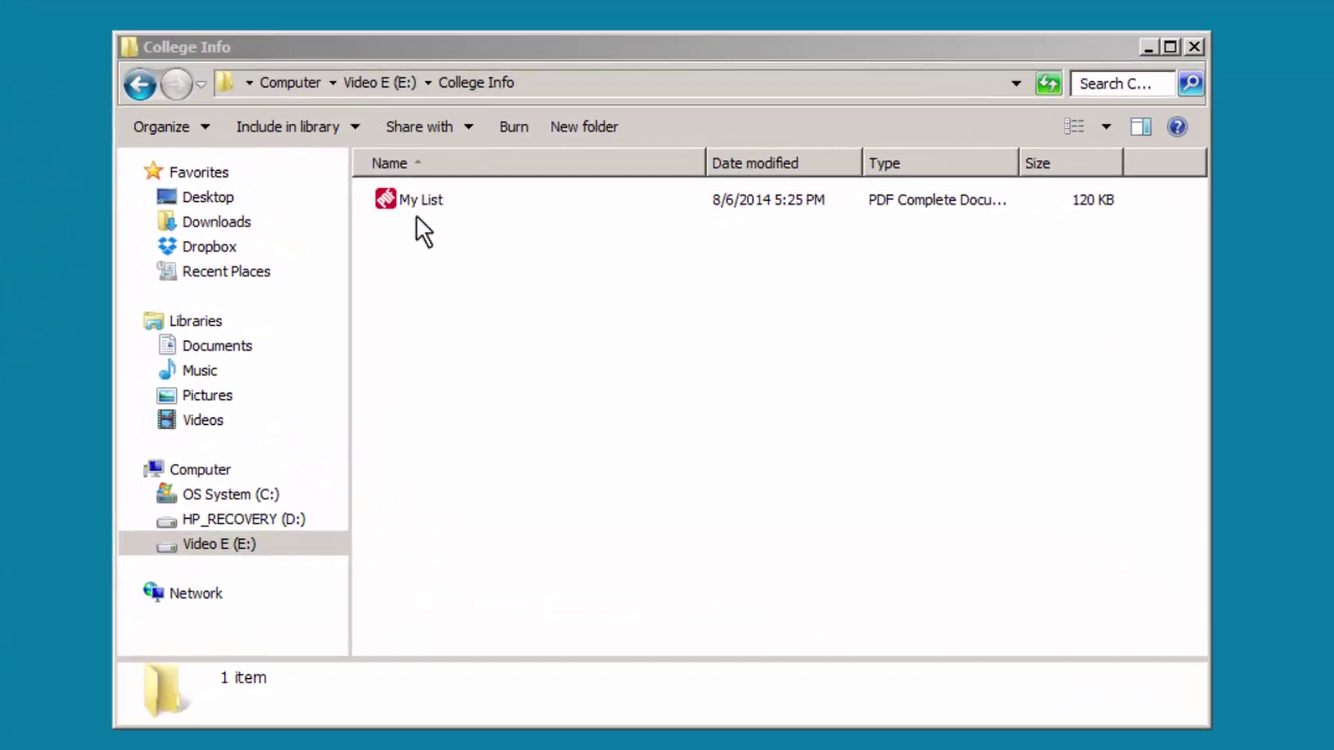
- Start renaming My List, then undo the typed-over name back to 'My List'
click(417, 201)
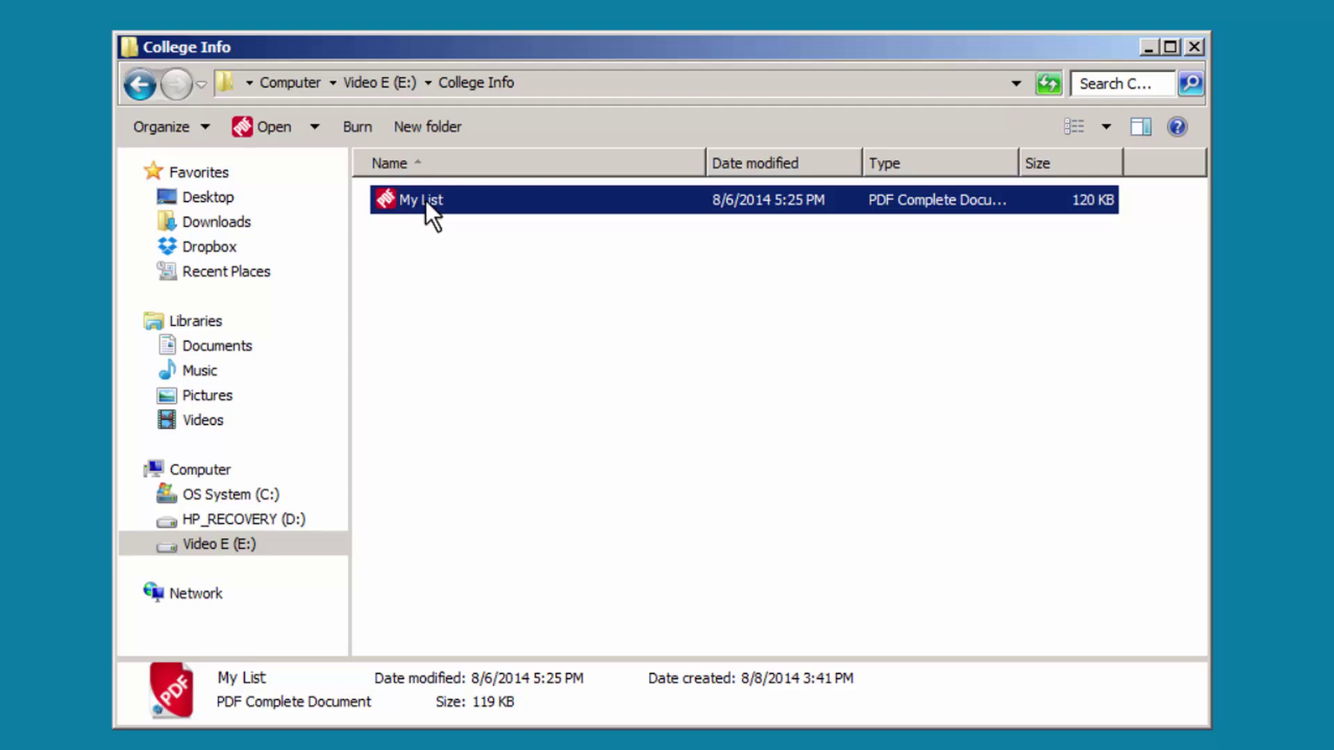
click(434, 198)
text(ggg)
key(ctrl+z)
- Rename the file to 'My GCC List', undo it to 'My List', and minimize College Info
click(422, 200)
text(GCC)
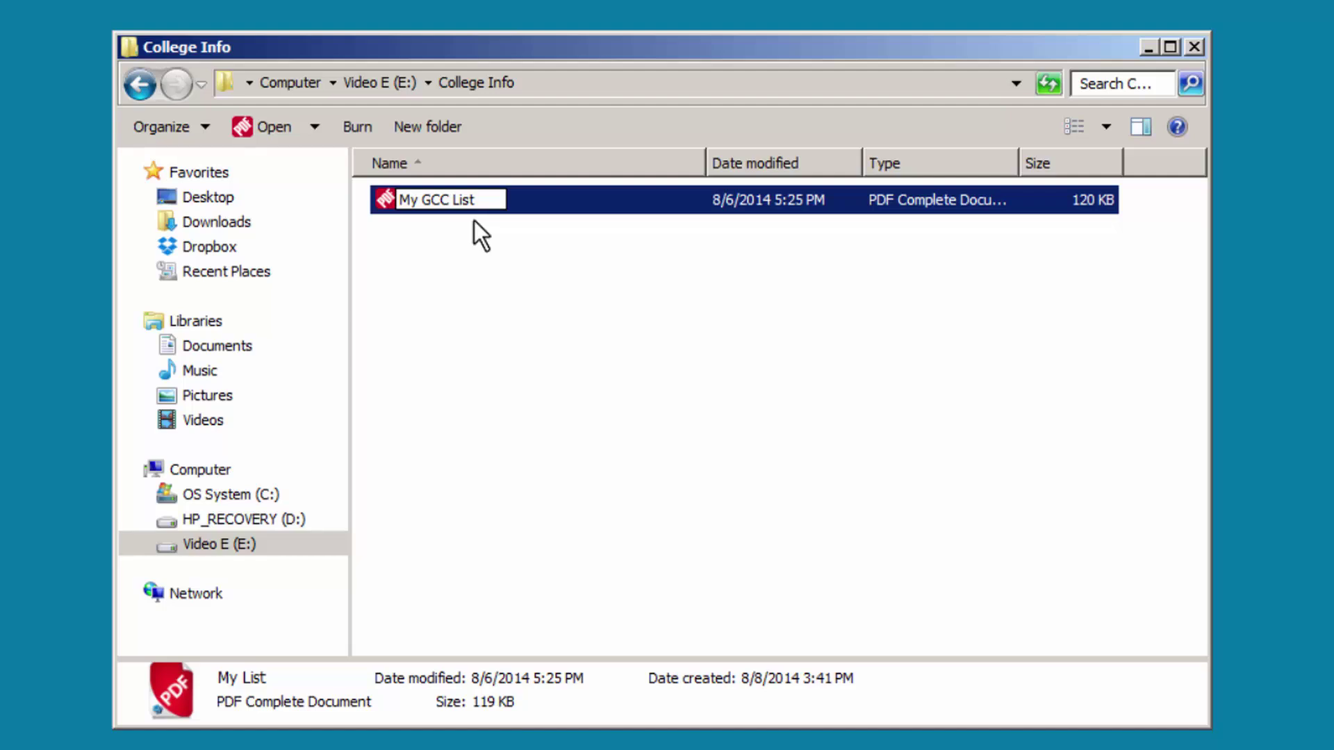
key(Return)
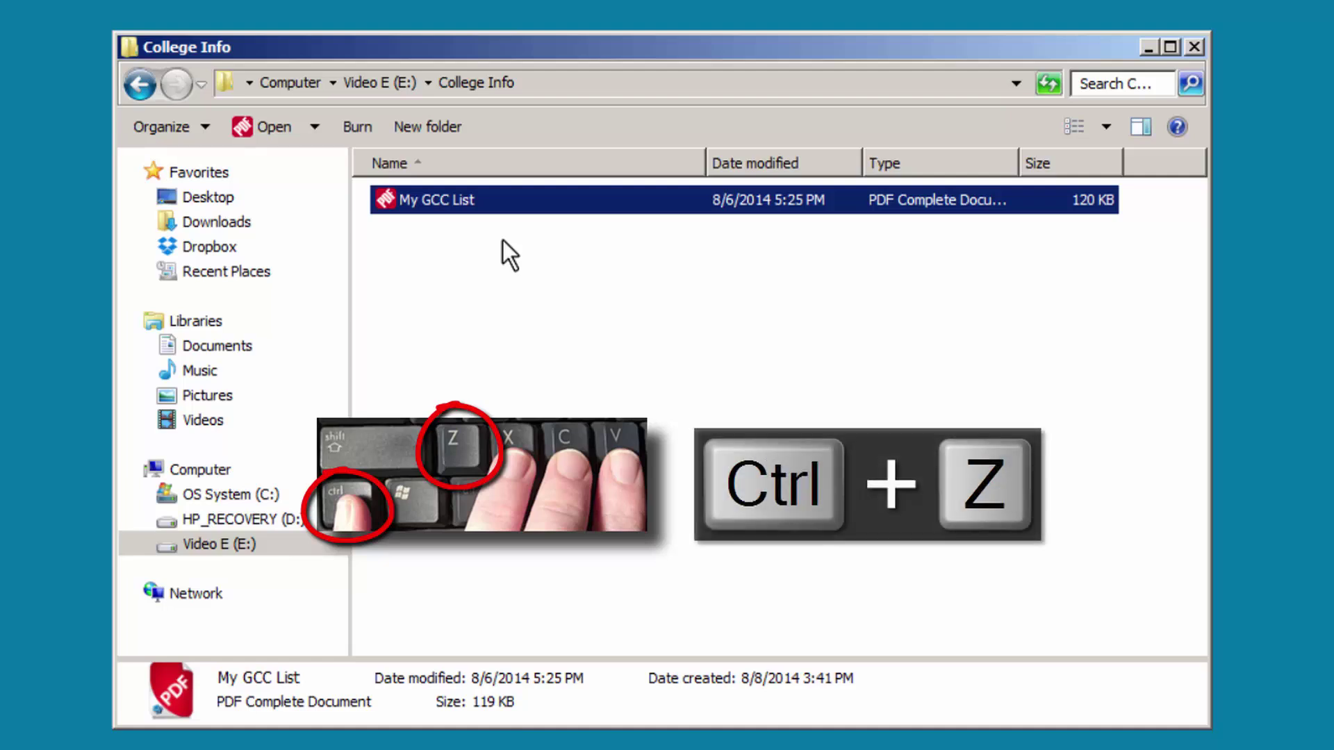
key(ctrl+z)
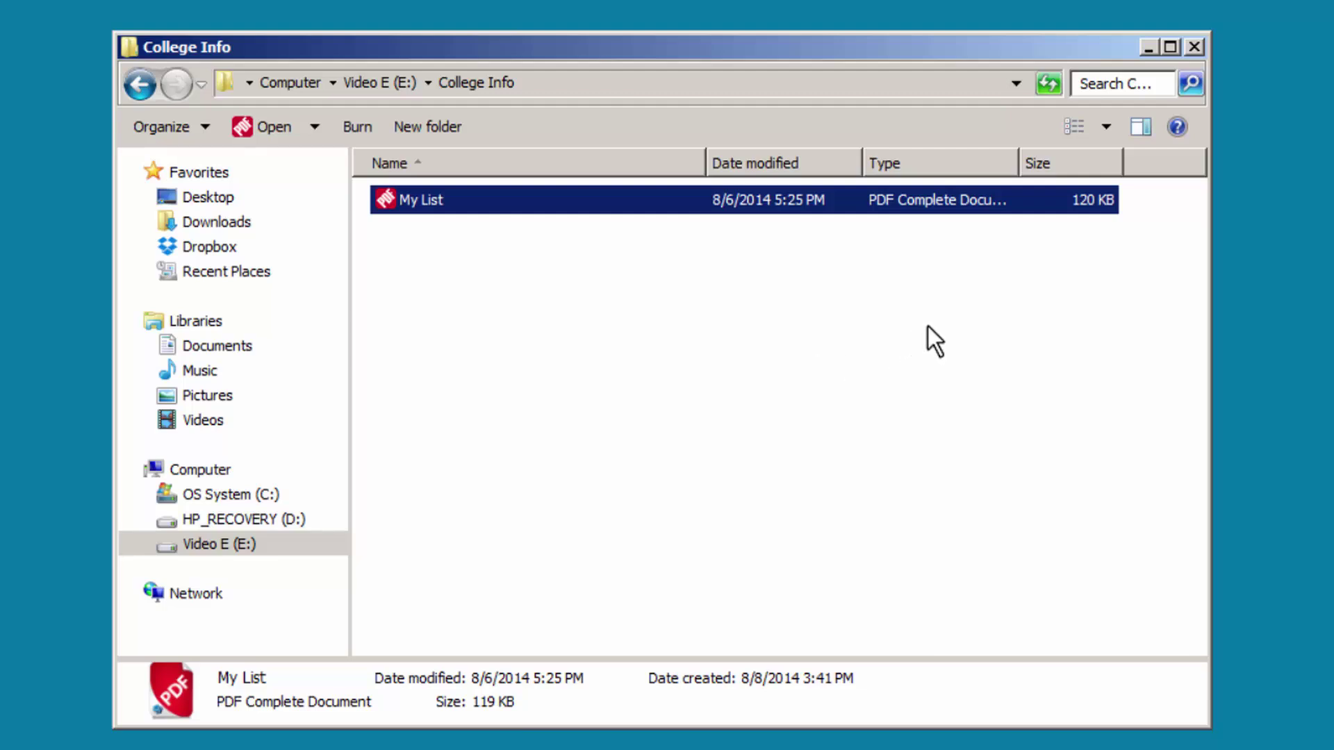
click(1151, 49)
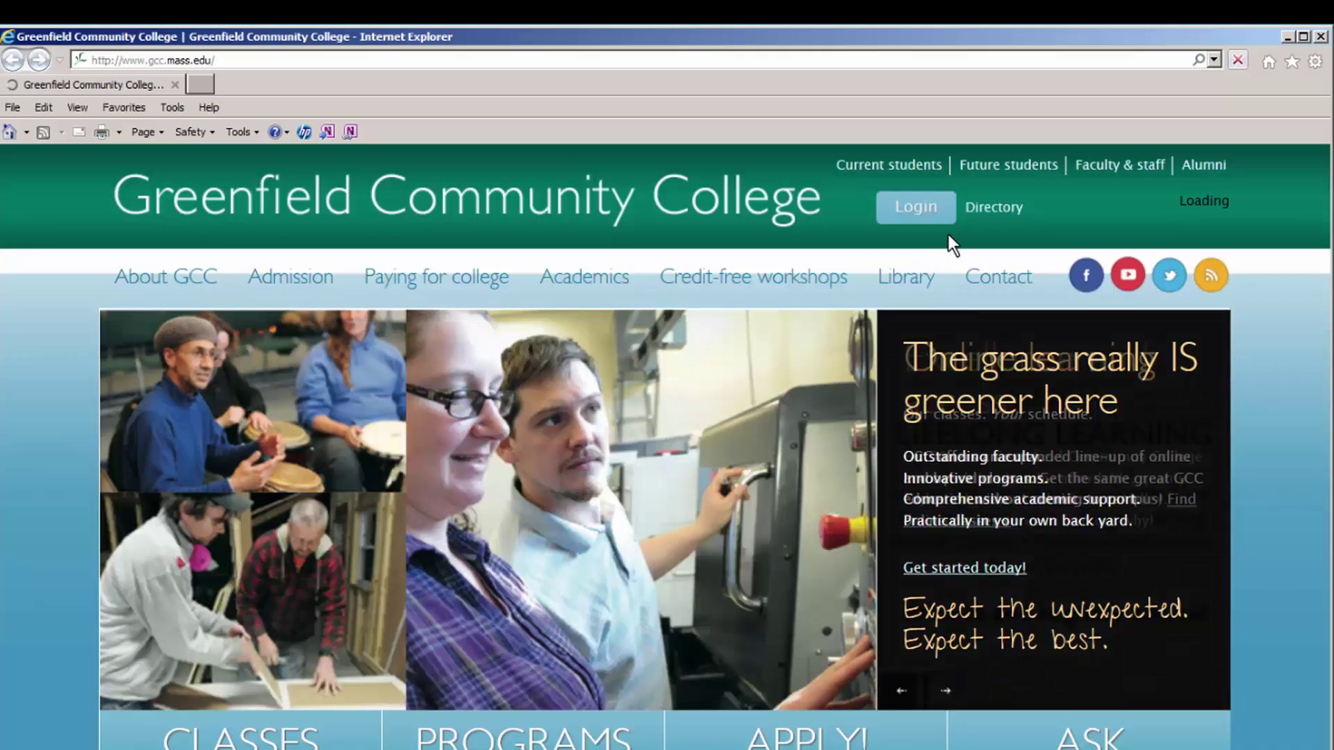
- Show the 'Uploading Means… Putting Your Own Info Online' slide
mouse_move(918, 214)
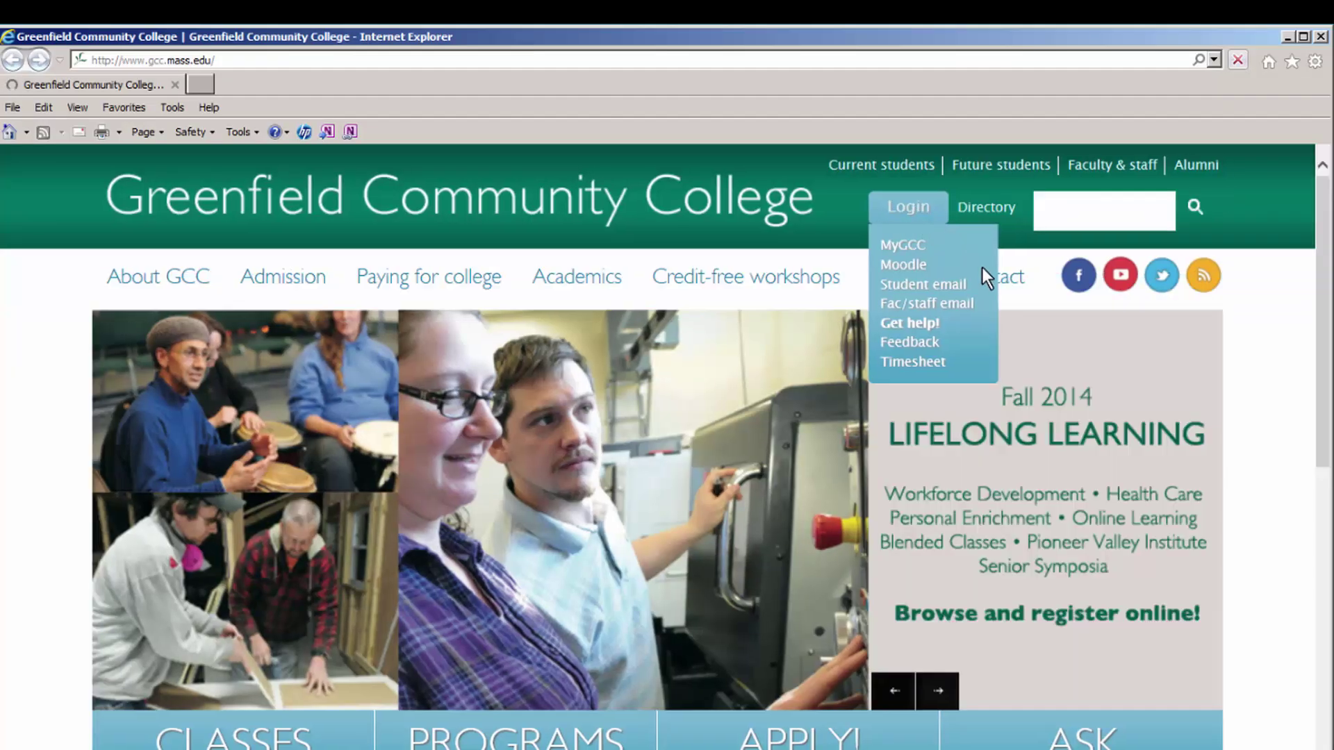
- Sign in via Fac/staff email, start a new message, and open its Attachments page
click(954, 307)
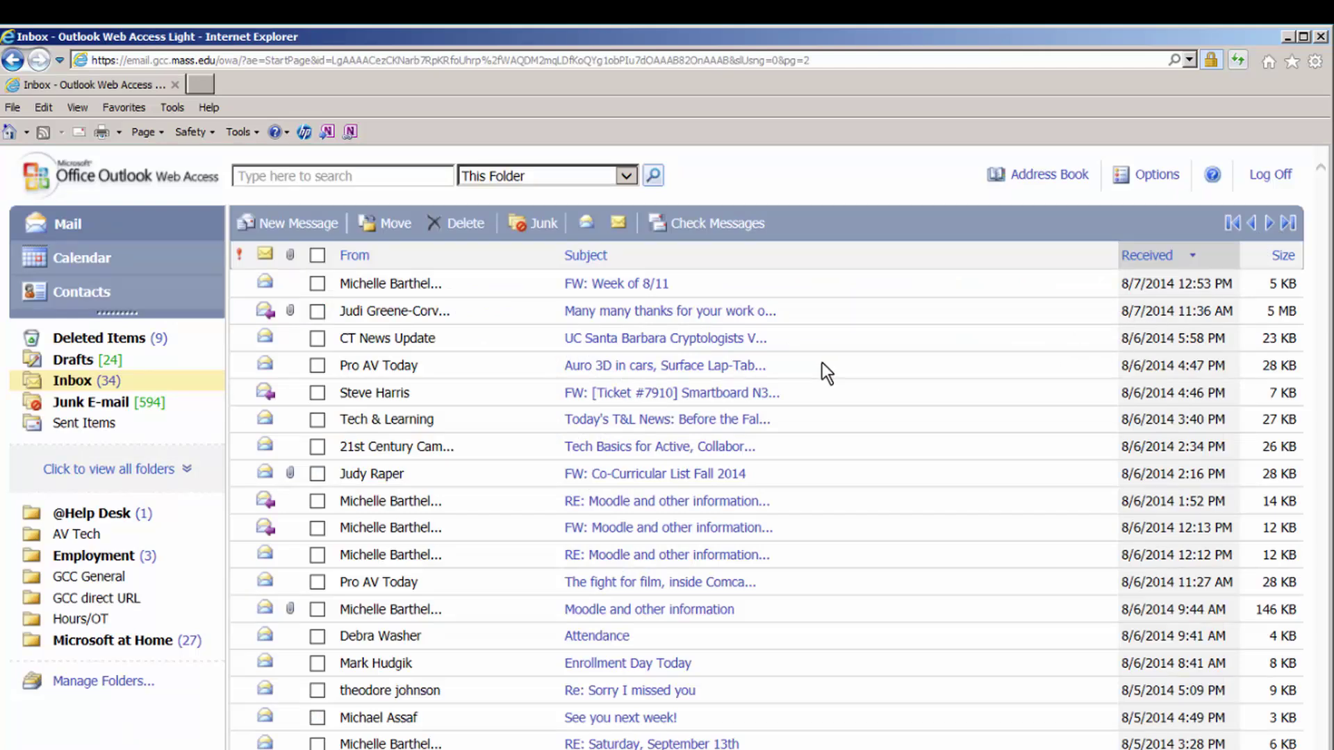
click(305, 227)
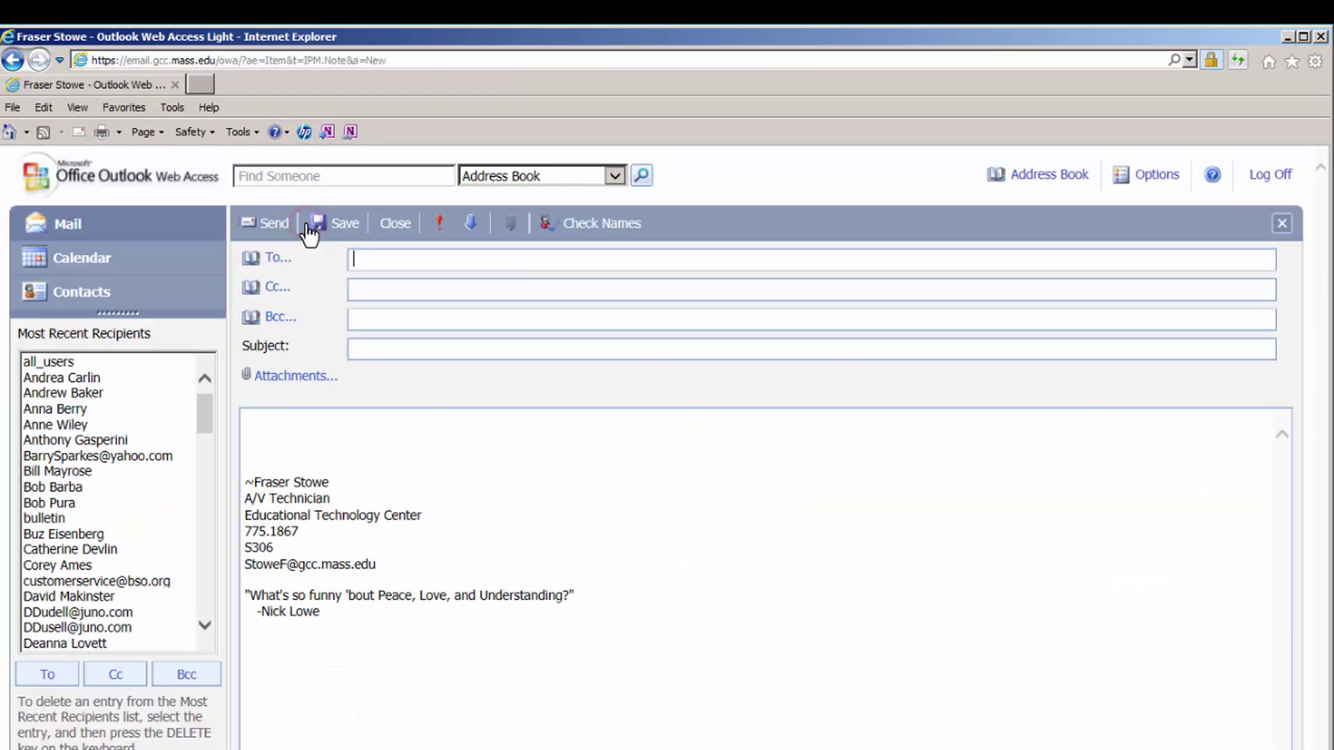
click(311, 378)
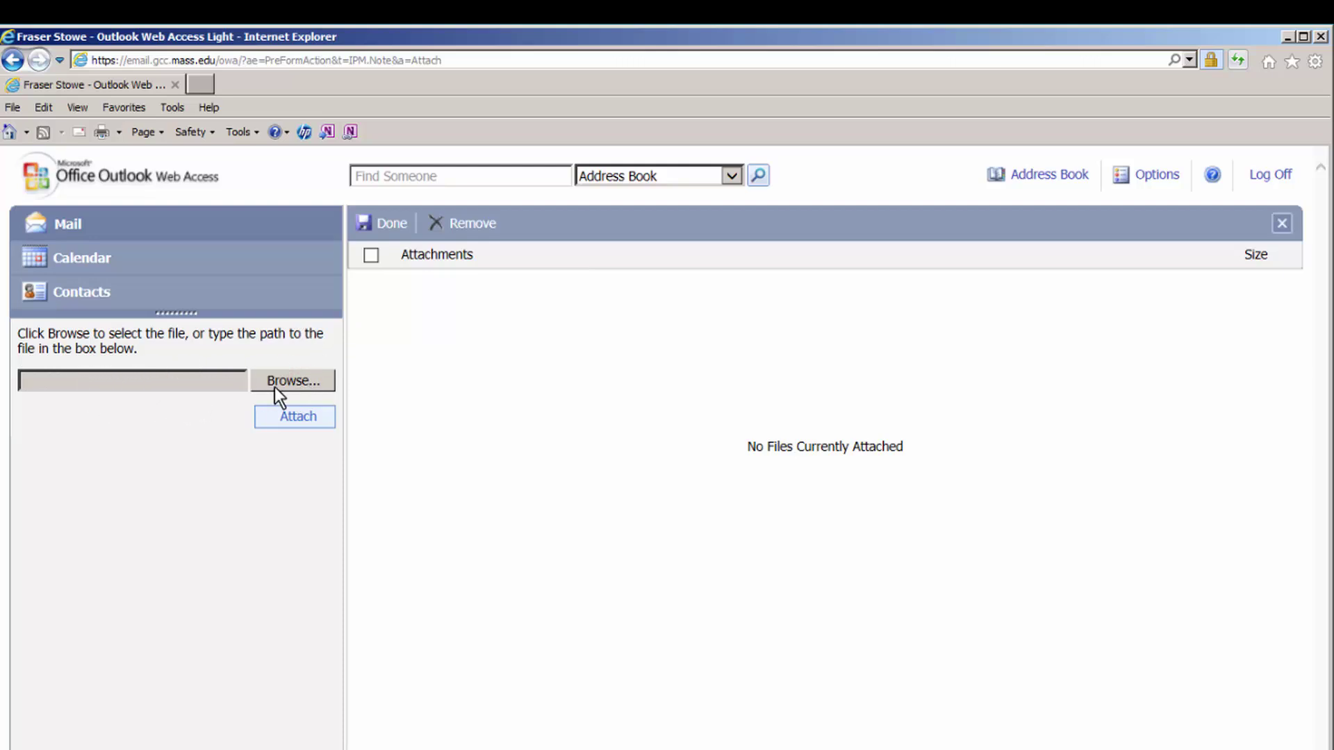
- Upload My GCC List.pdf from E:\College Info as a message attachment
click(300, 385)
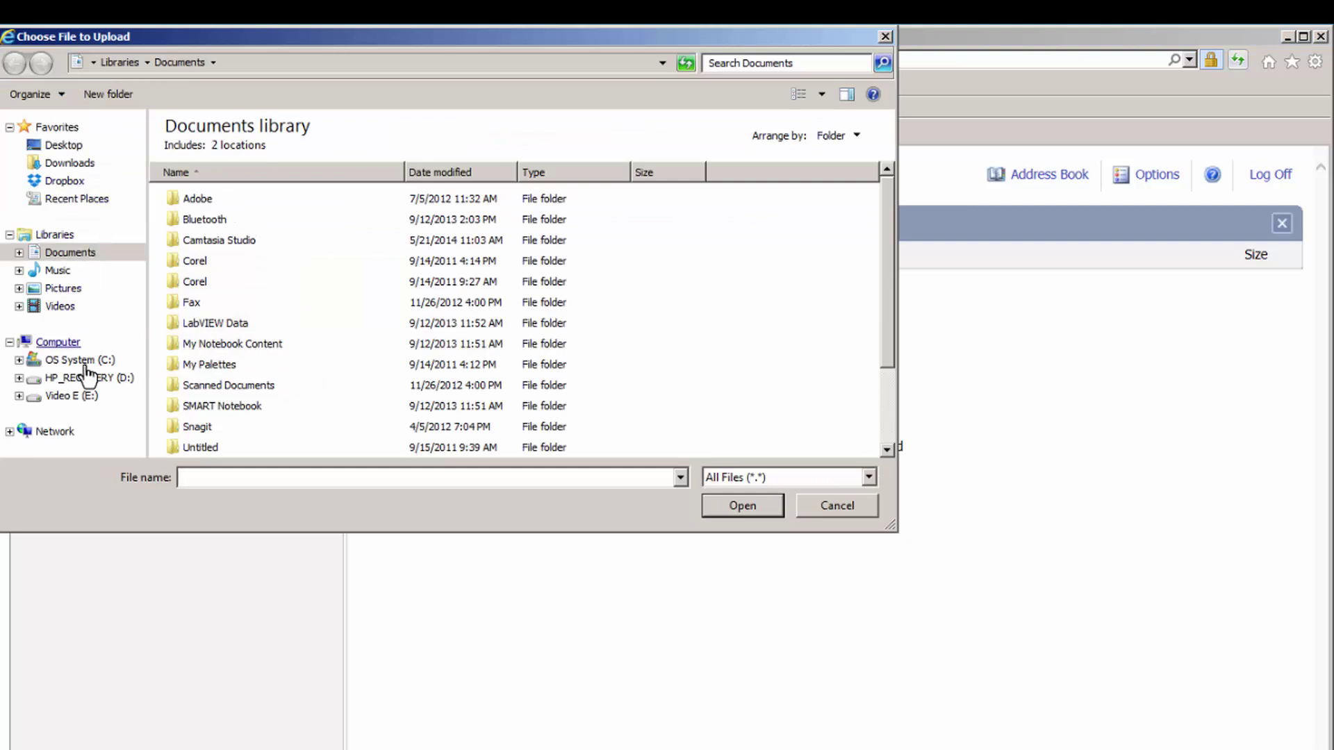
click(83, 399)
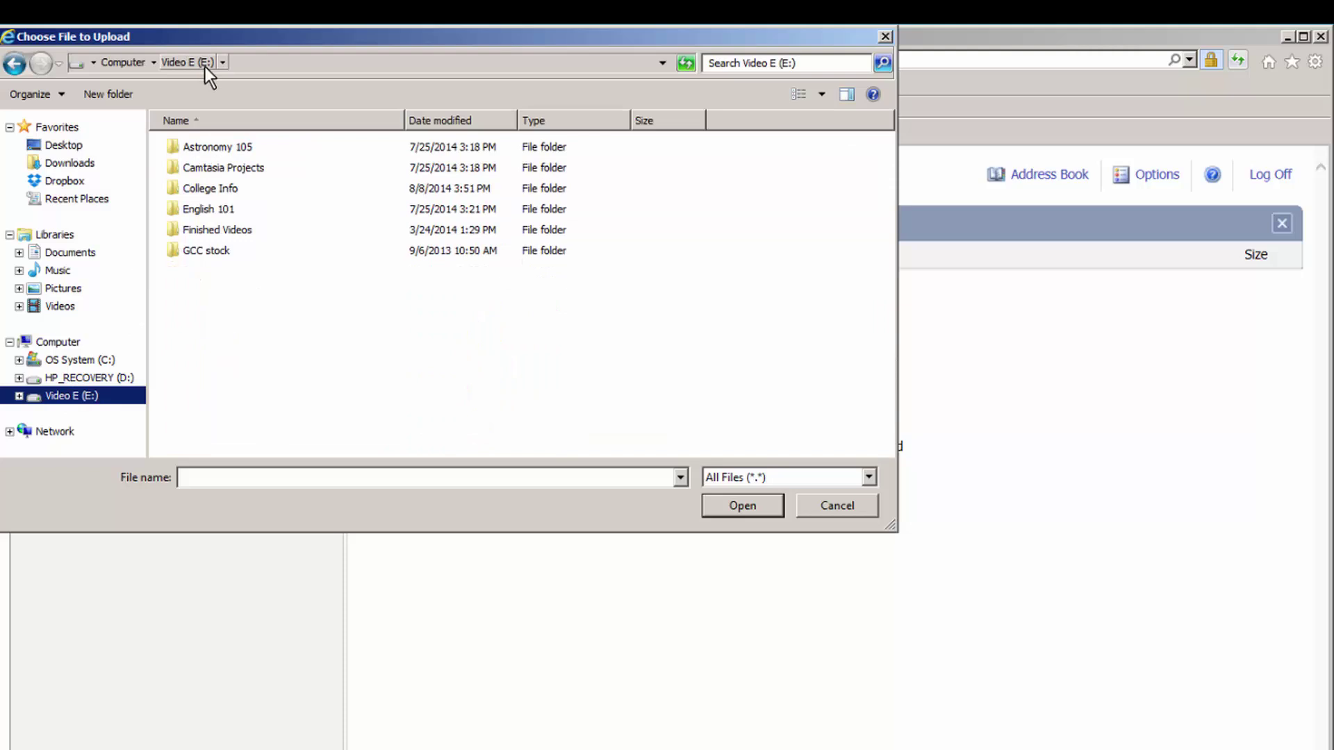
double_click(193, 188)
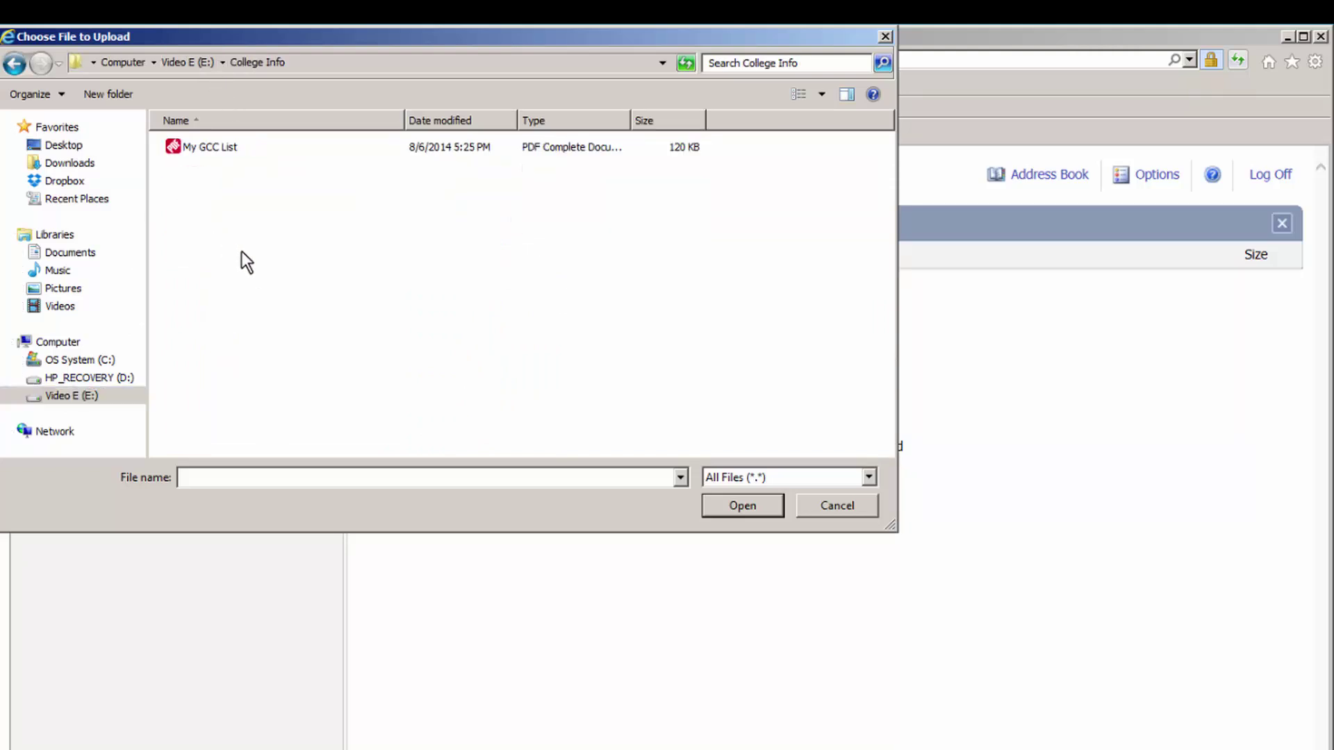
double_click(193, 149)
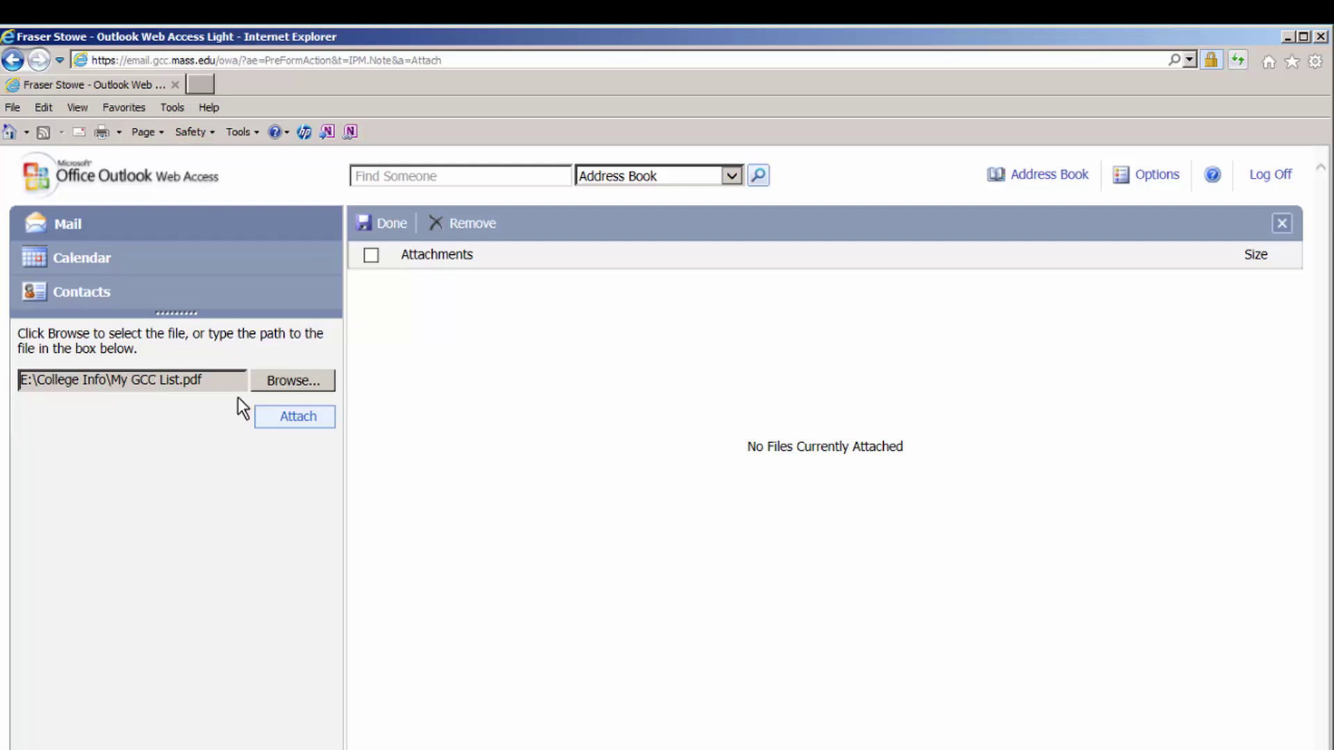
click(329, 420)
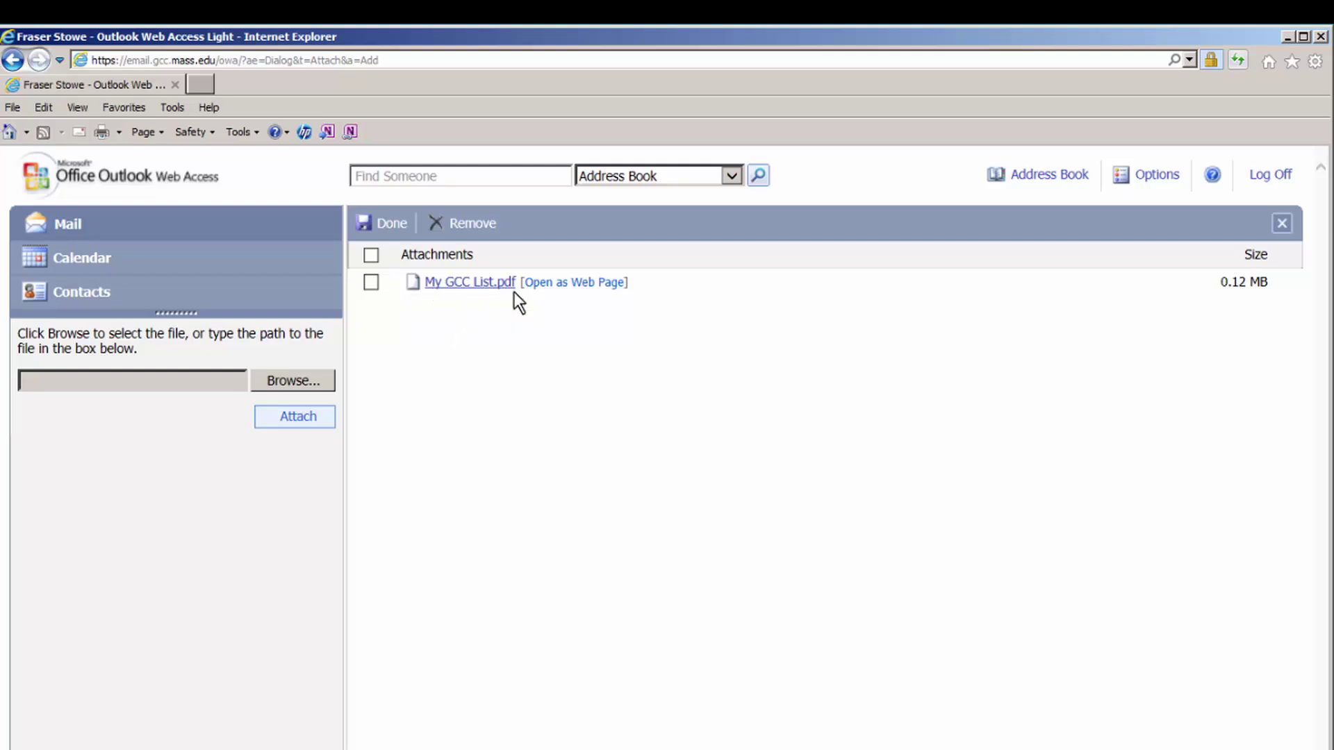
- Return to the message and type the friend's e-mail address in the To field
click(388, 226)
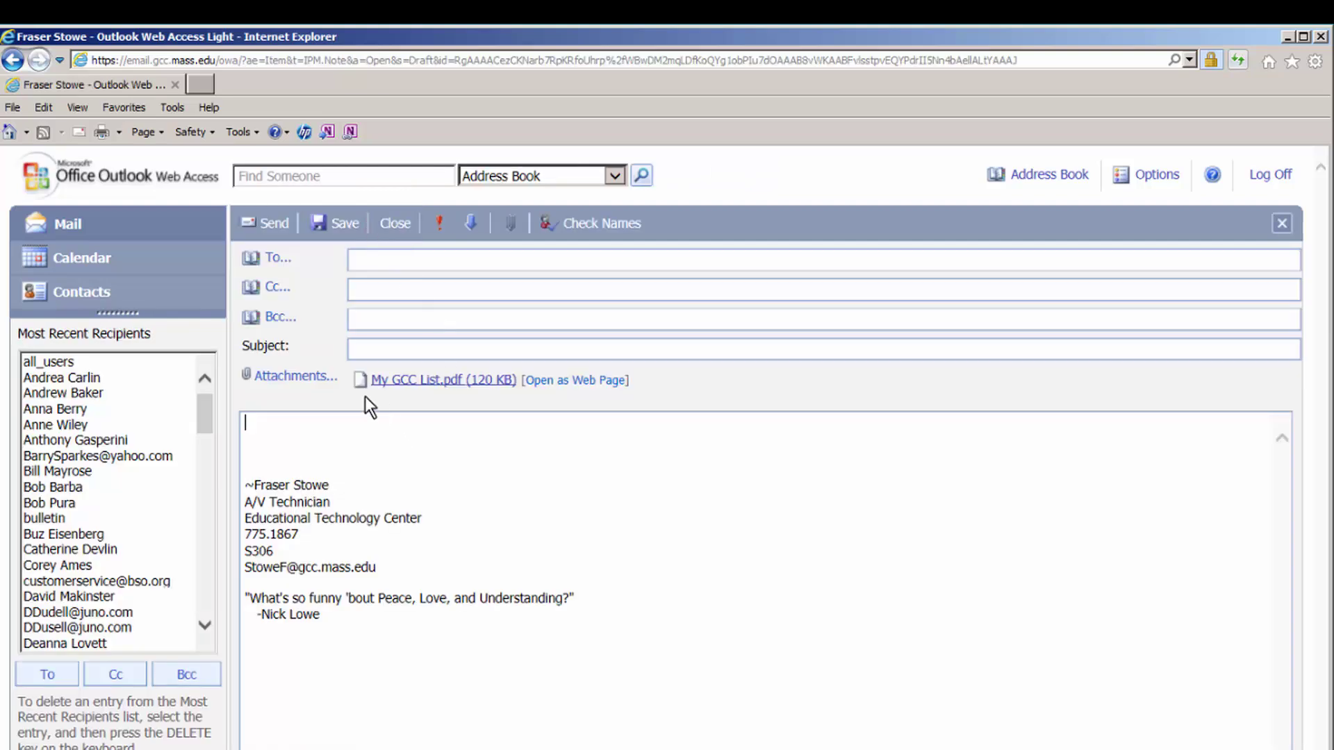
click(367, 258)
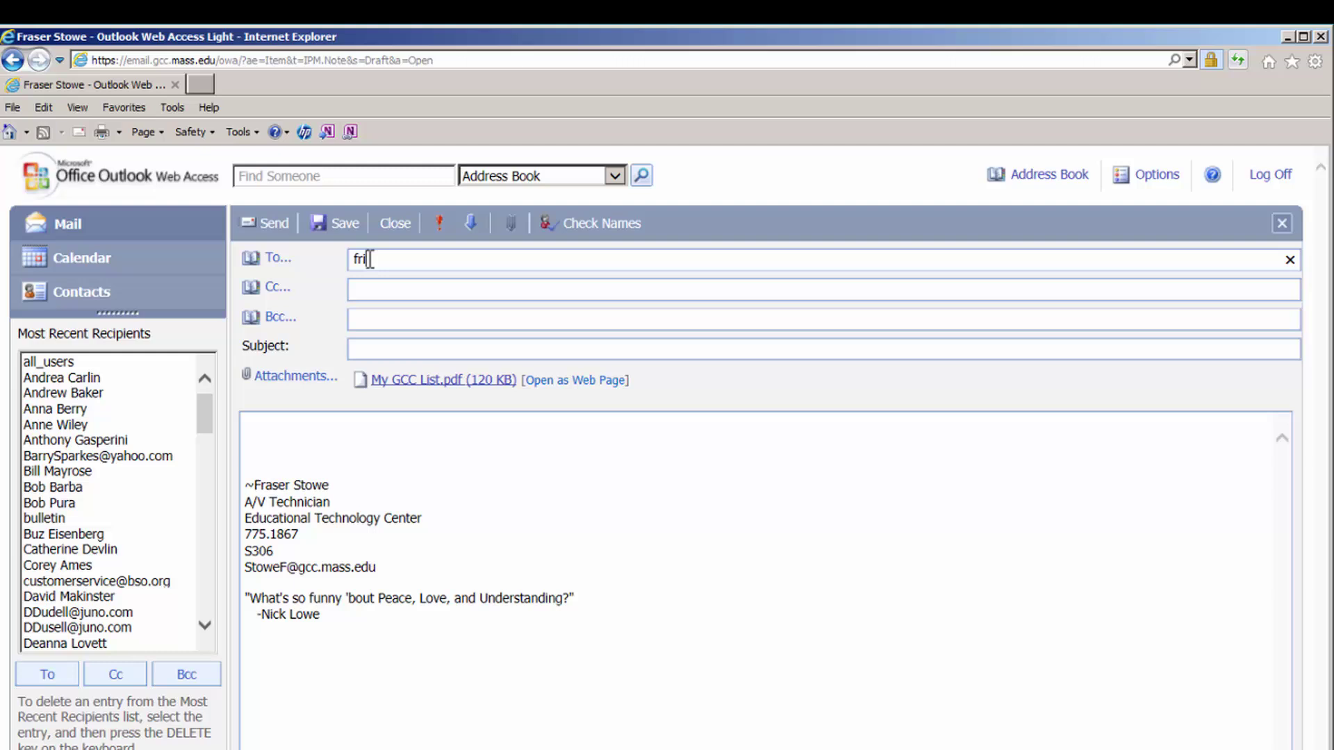
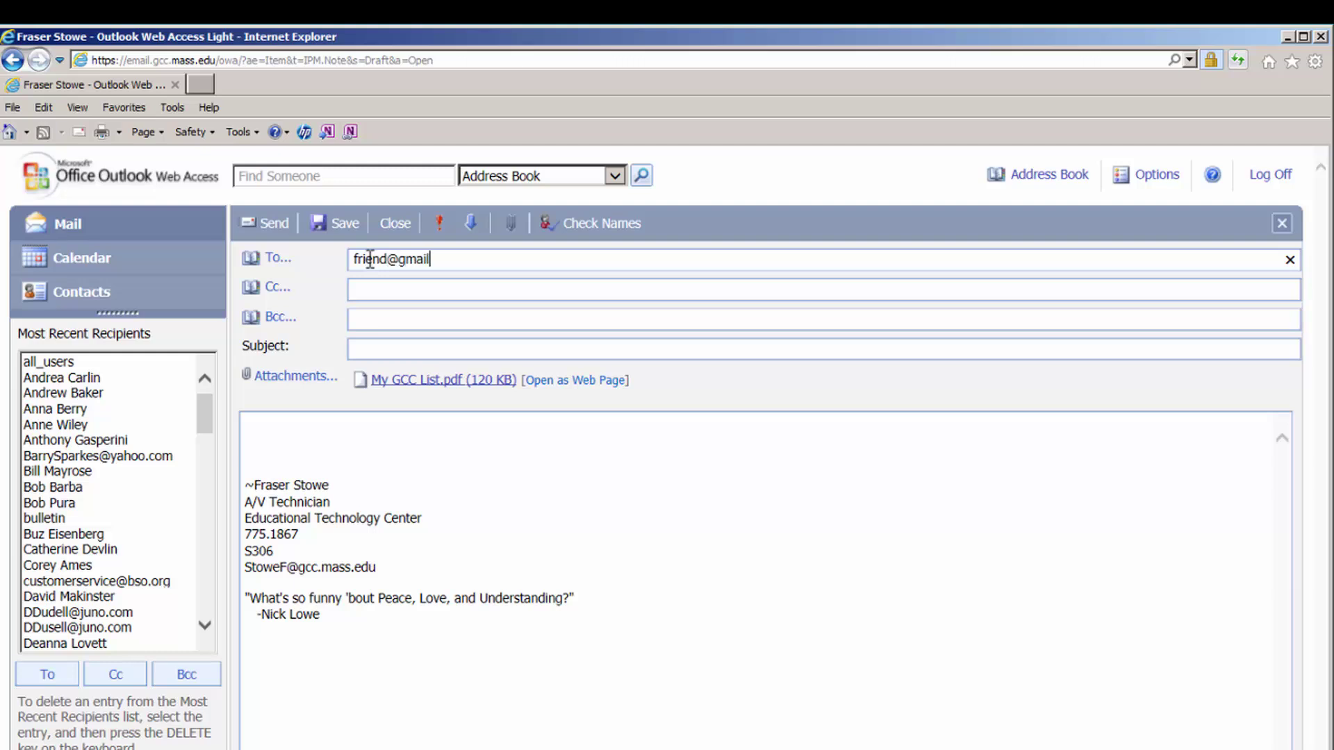